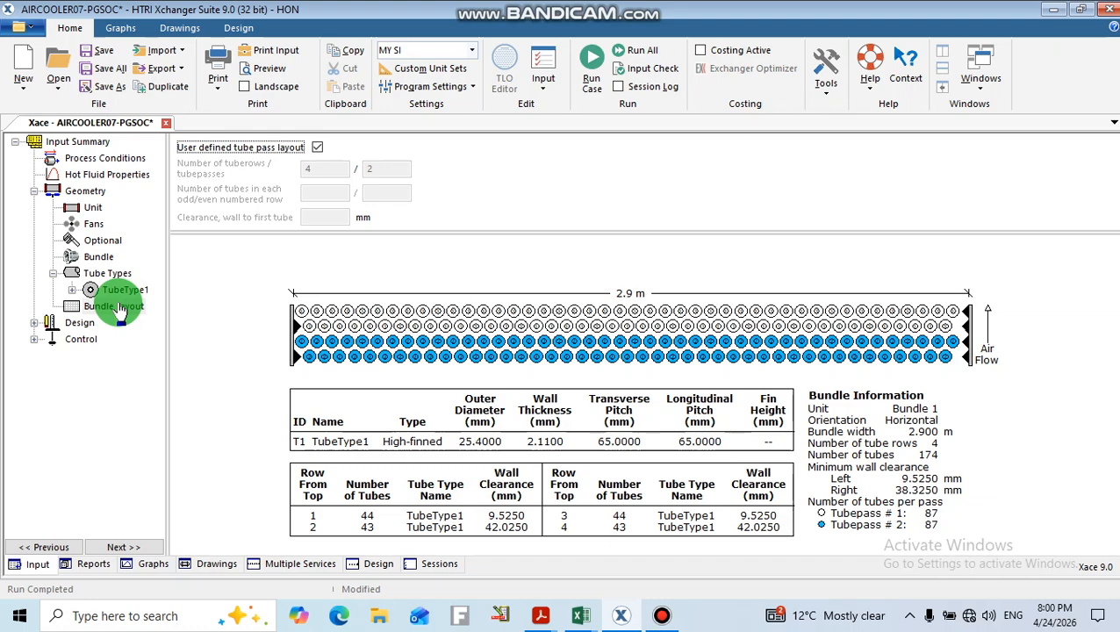
Add a second tube type to the bundle's tube types and set its type to High Fin
left_click(103, 274)
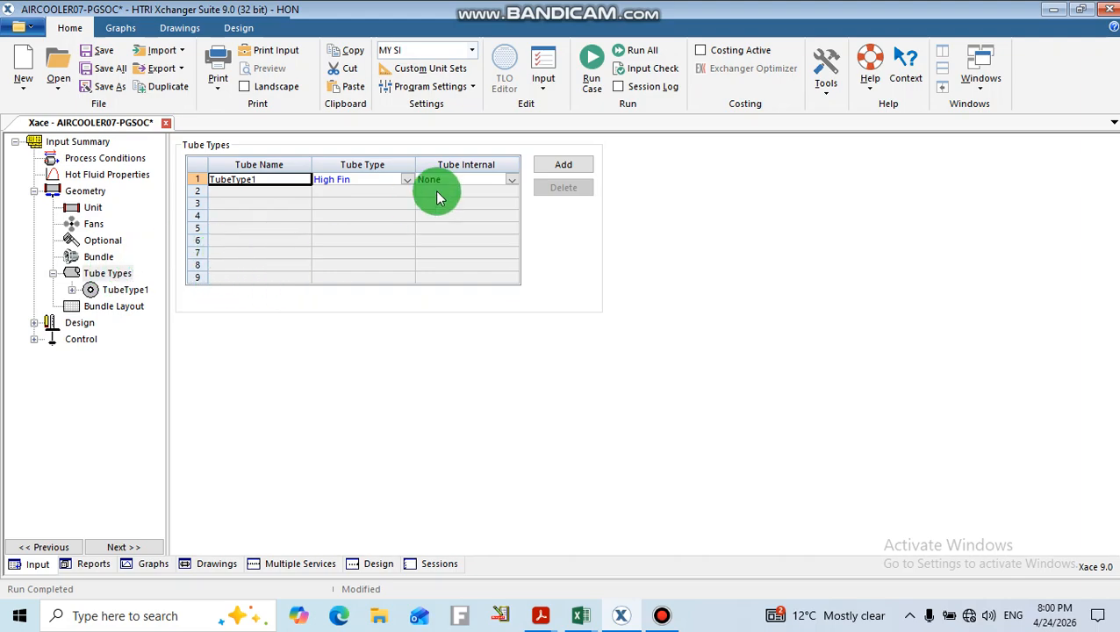
left_click(556, 168)
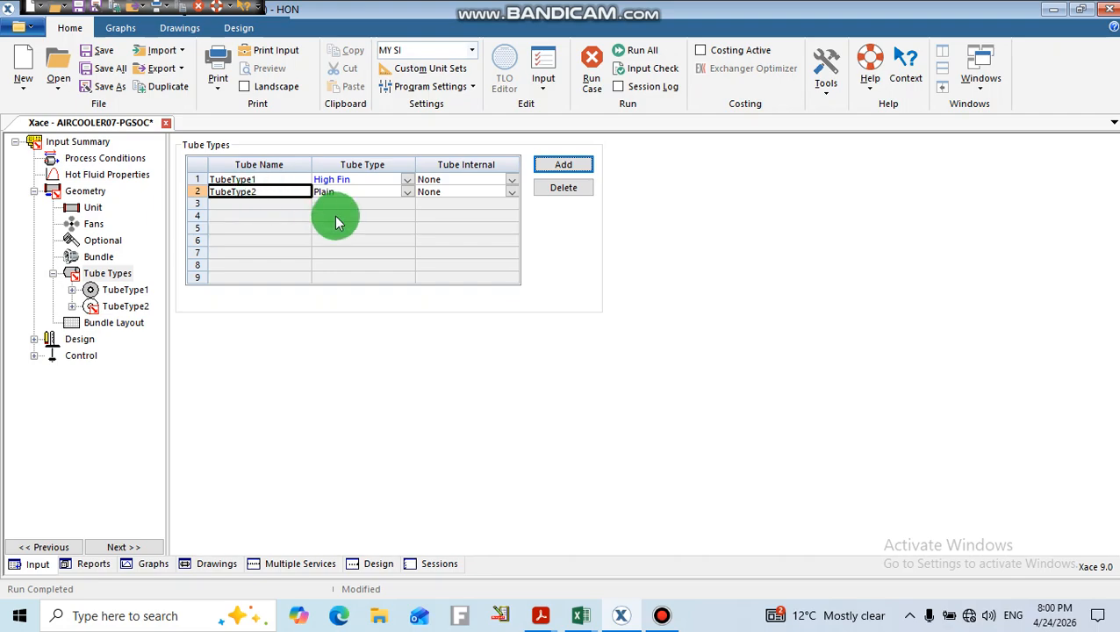
left_click(408, 193)
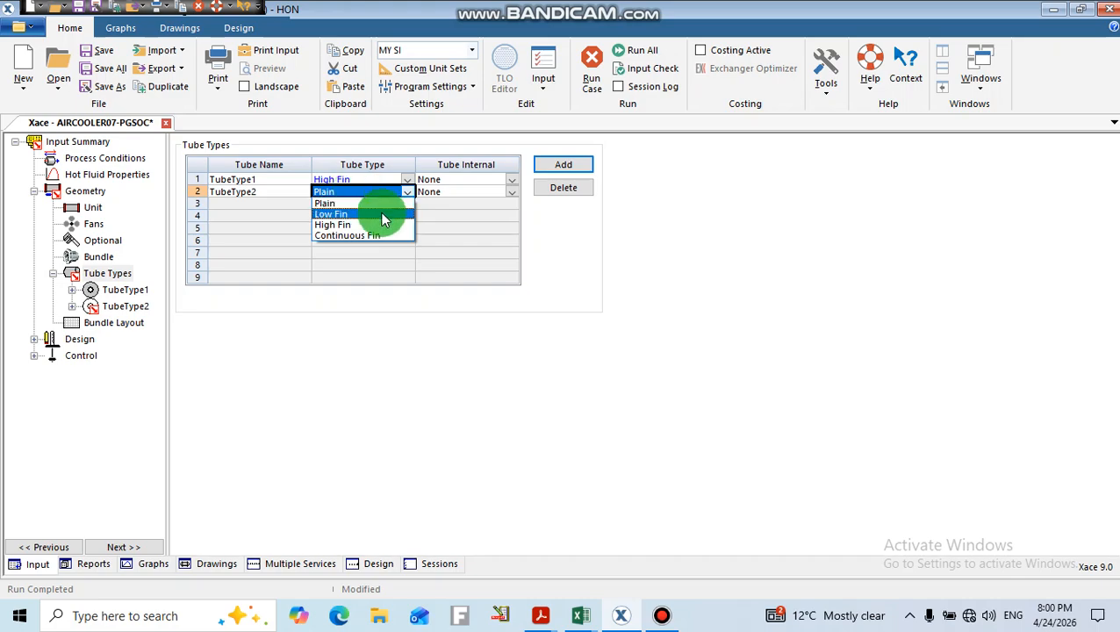
left_click(349, 225)
left_click(340, 204)
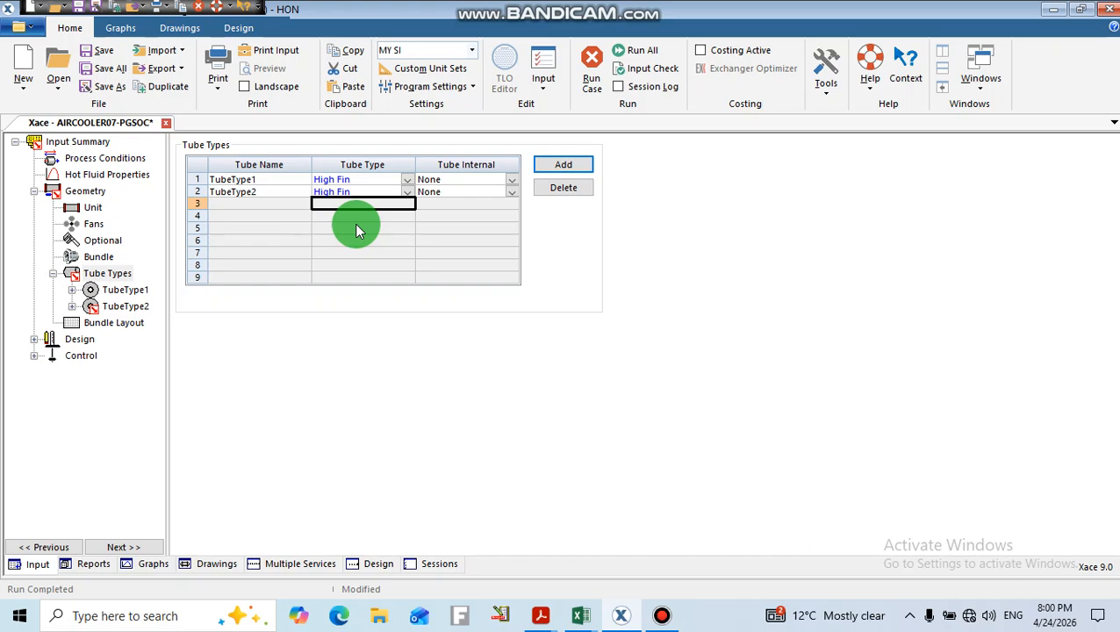
left_click(334, 230)
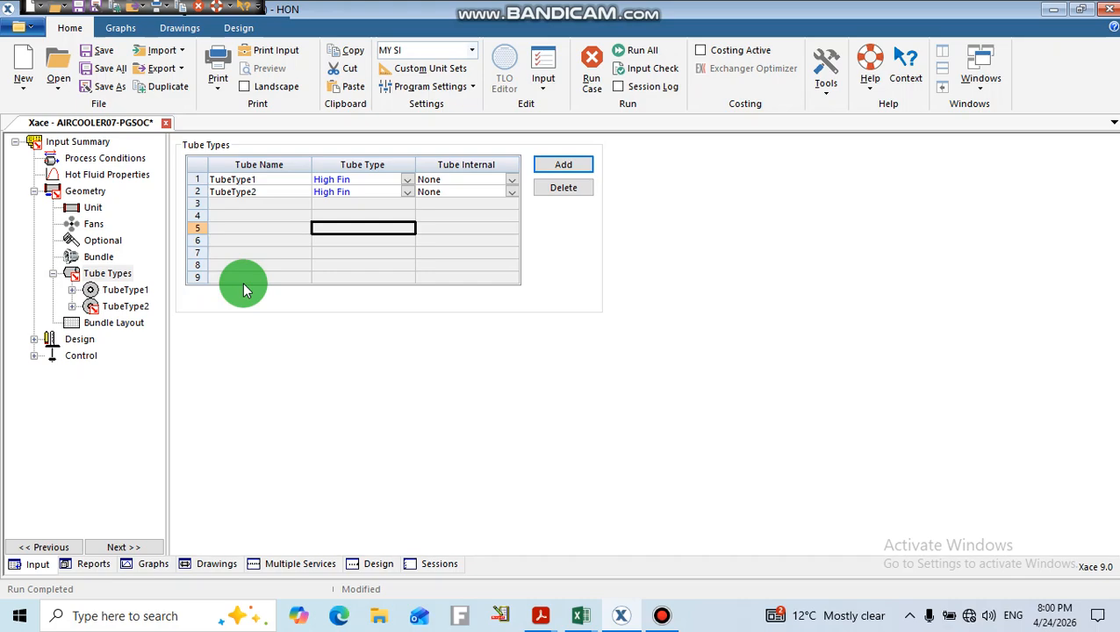
Copy TubeType1's tube geometry and fin data onto the empty TubeType2
left_click(123, 306)
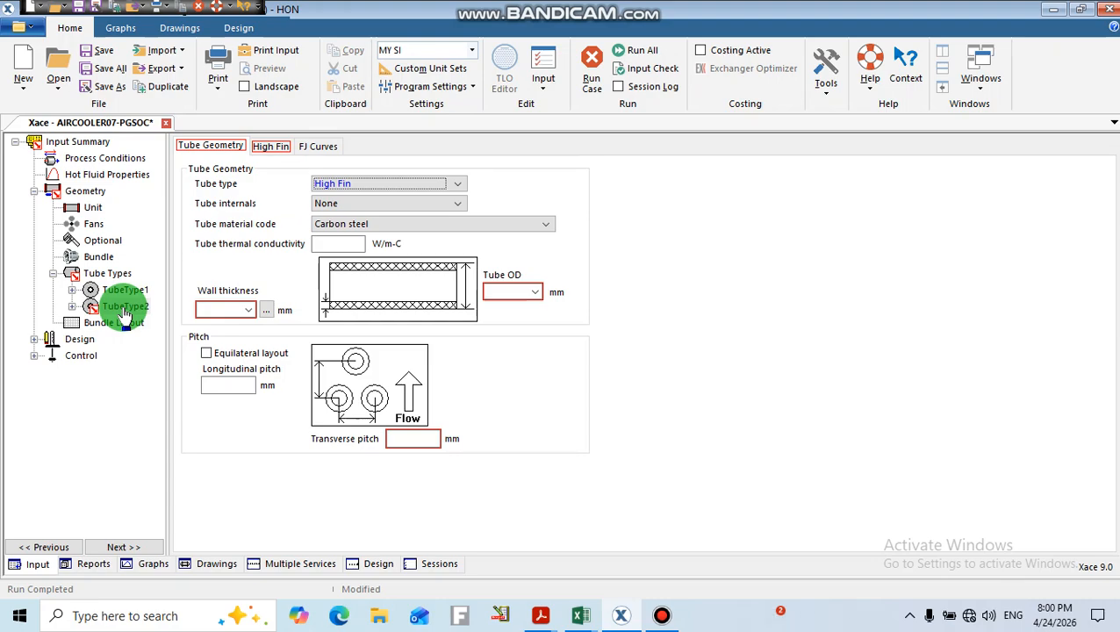
left_click(268, 147)
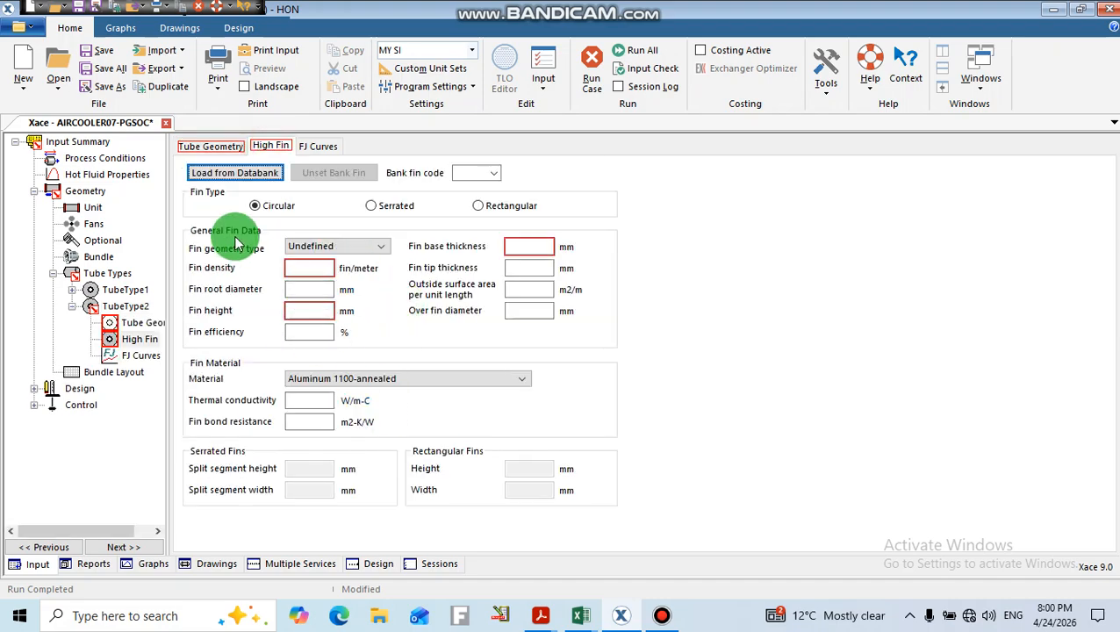
left_click(191, 150)
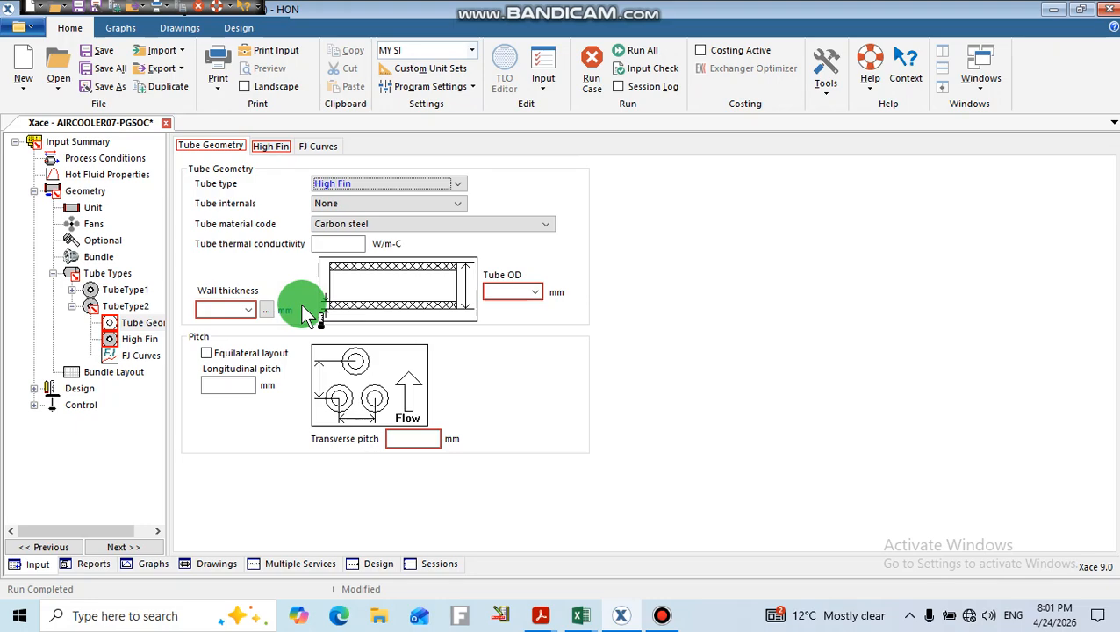
left_click(72, 306)
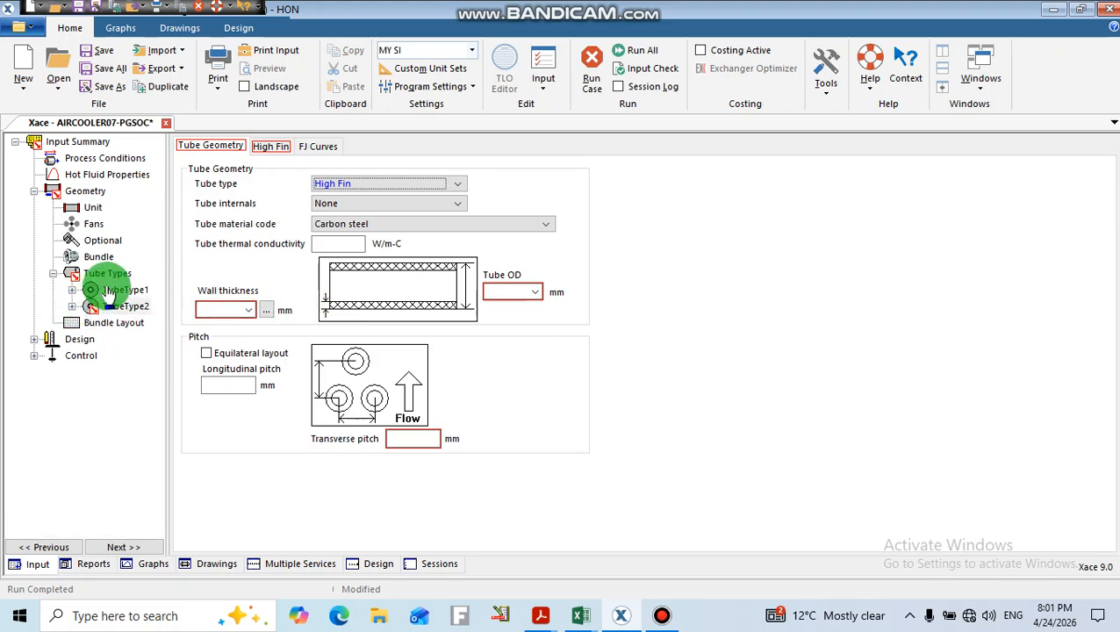
left_click_drag(90, 277, 110, 309)
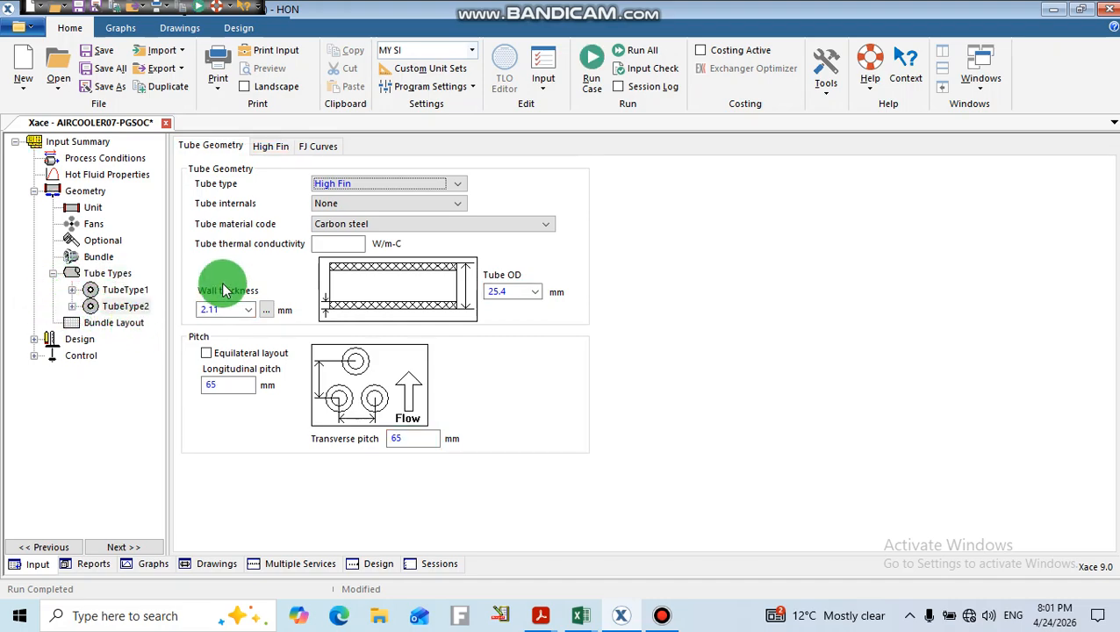
left_click(410, 440)
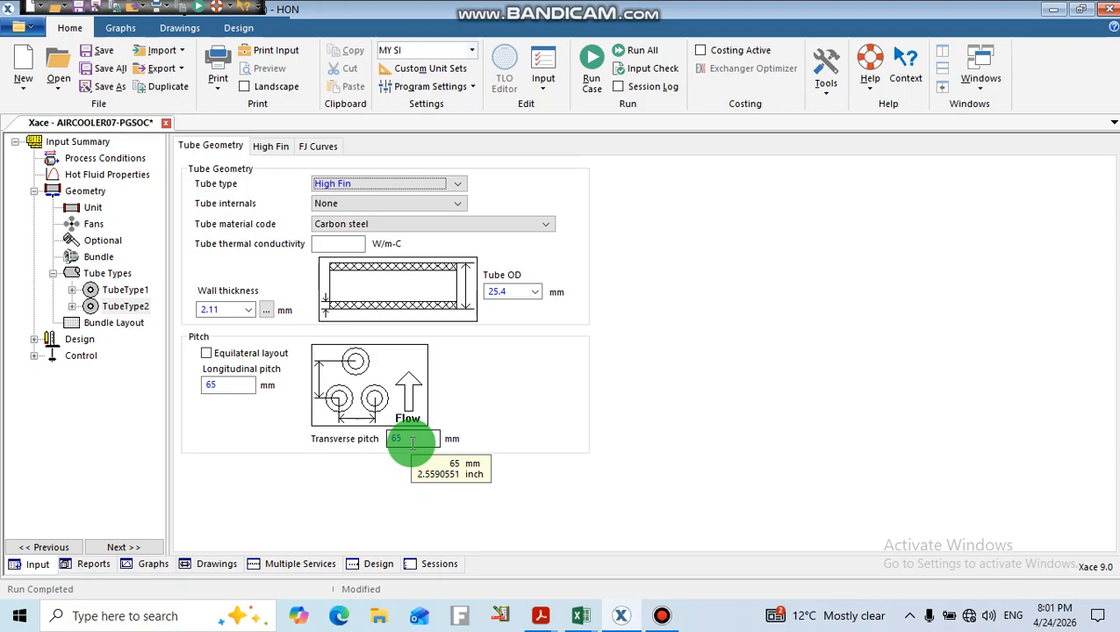
left_click(113, 323)
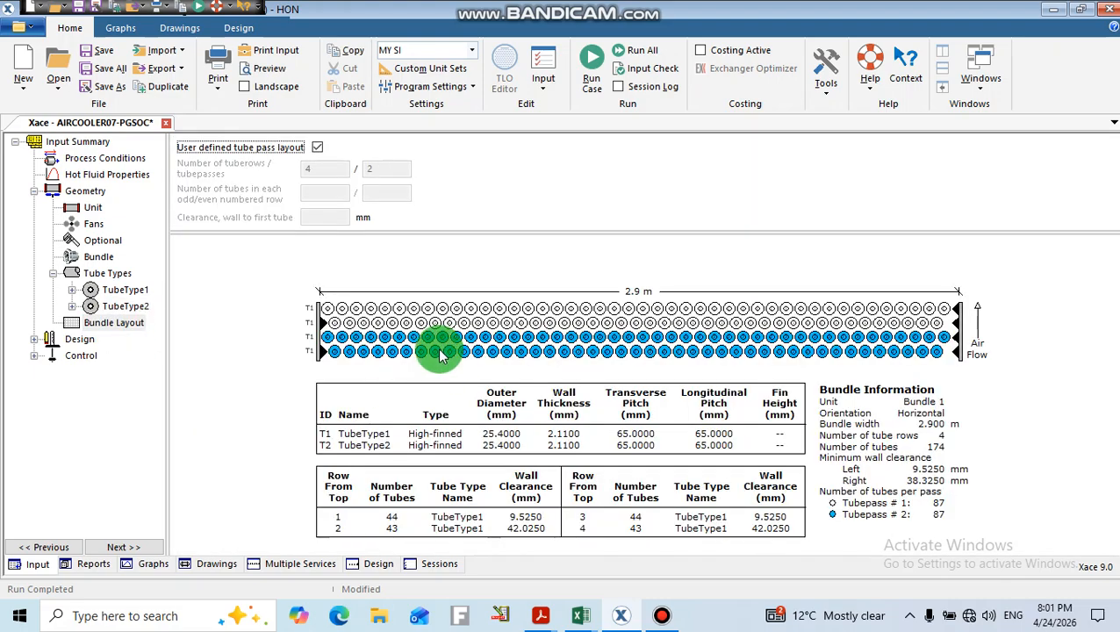
left_click(429, 337)
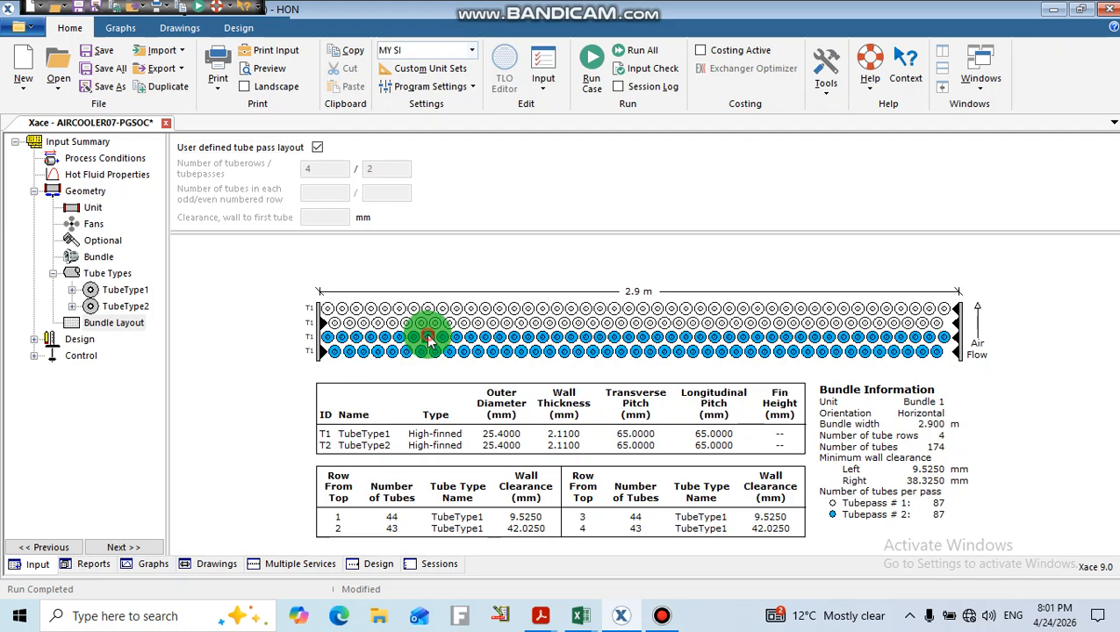
double_click(429, 337)
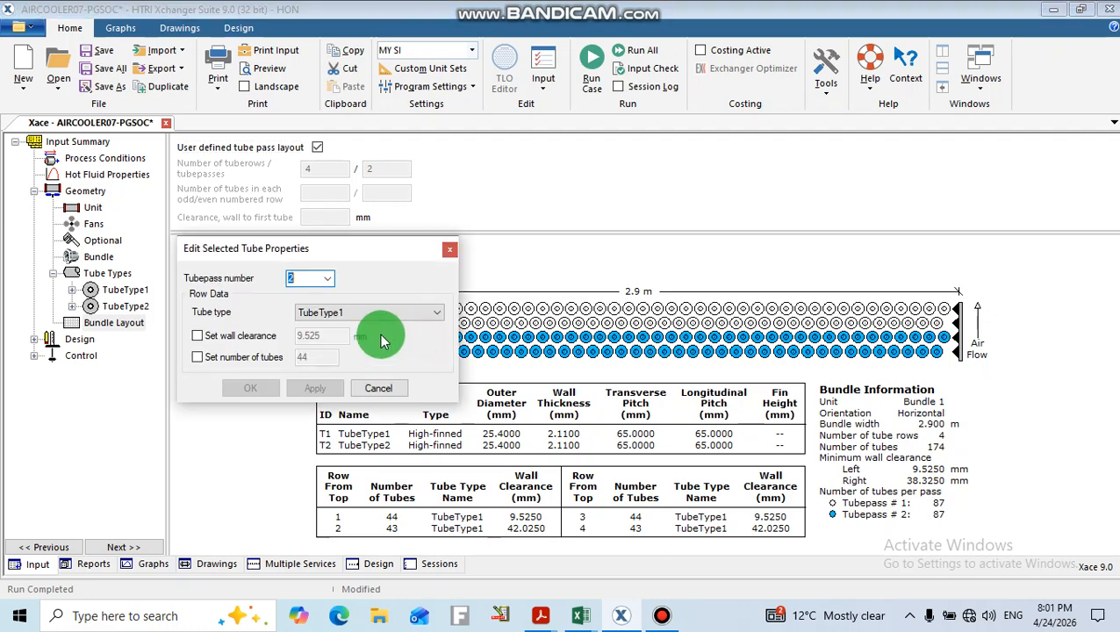
left_click(432, 316)
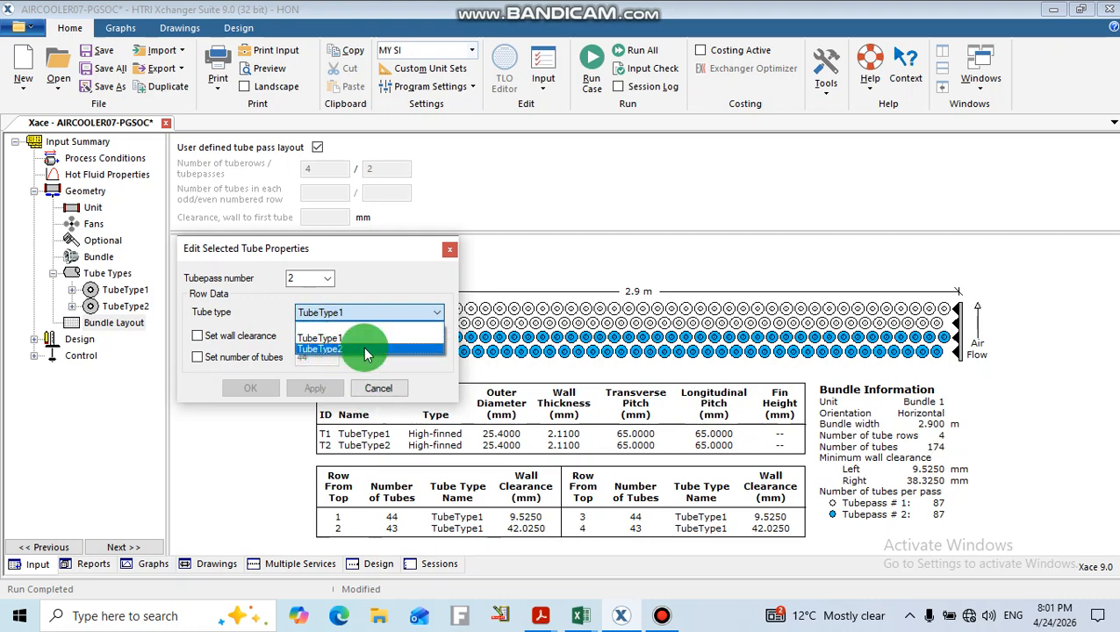
left_click(373, 393)
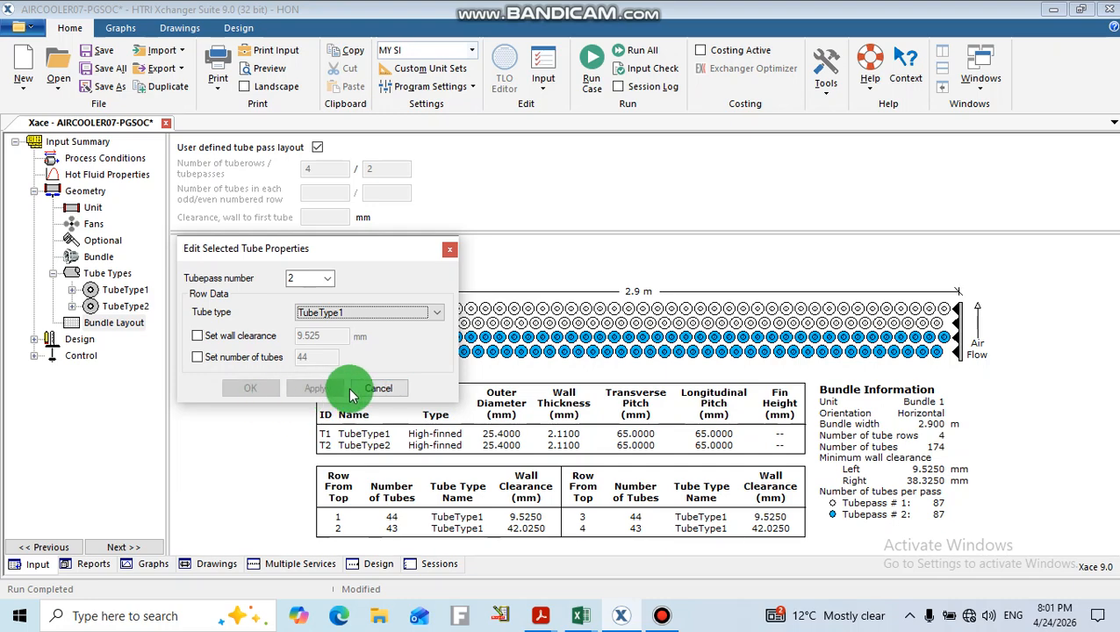
left_click(375, 388)
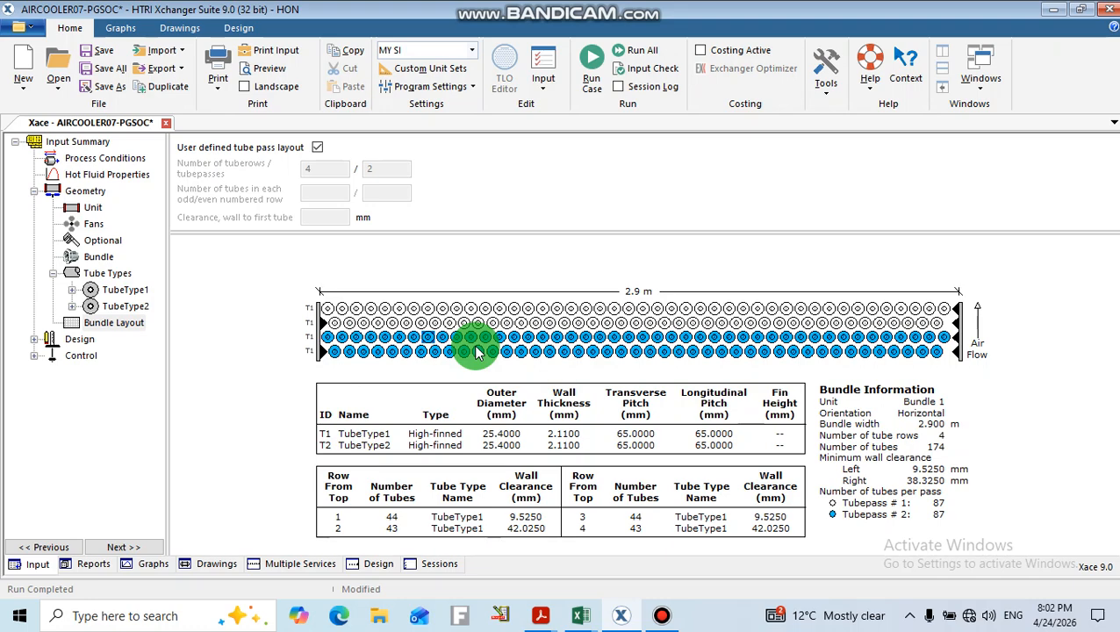
Set the transverse pitch of TubeType2 to 120 mm
left_click(116, 305)
left_click(394, 417)
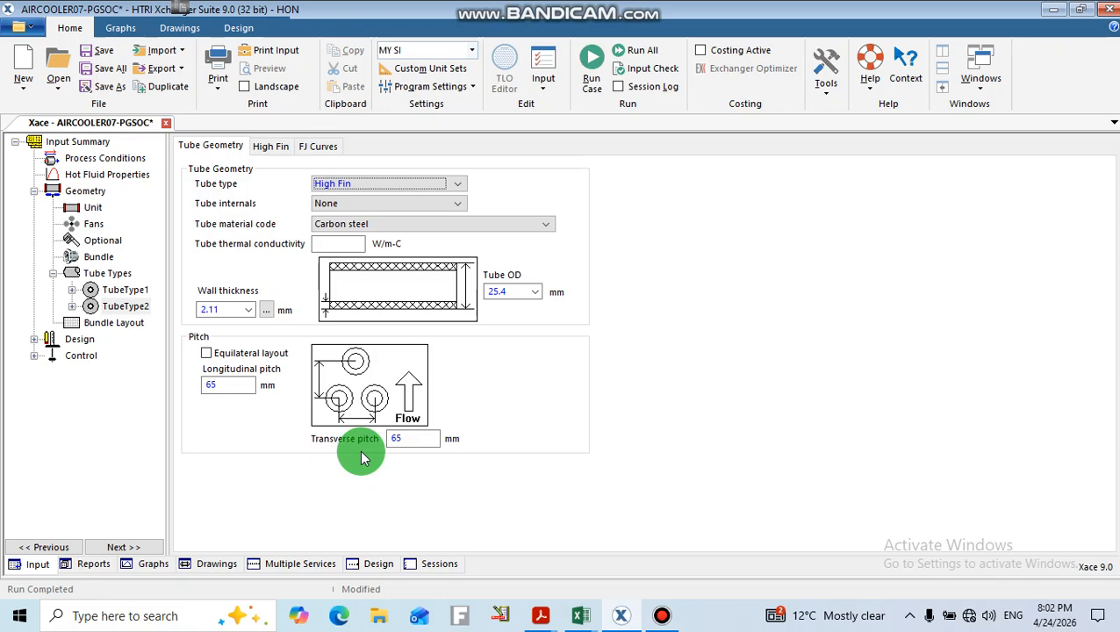
left_click(409, 442)
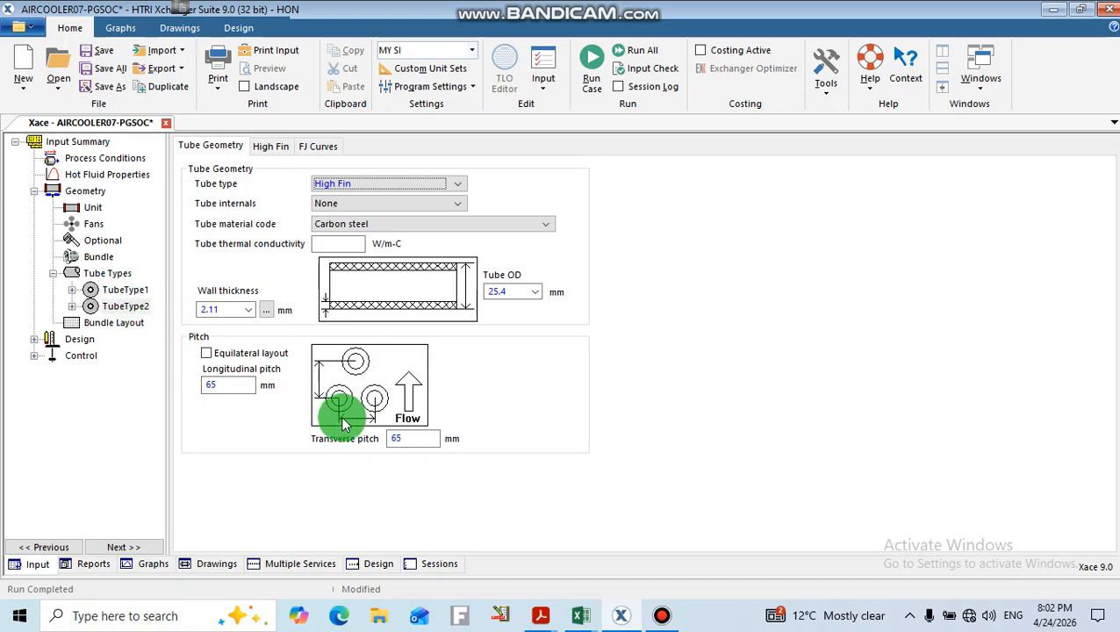
left_click(411, 438)
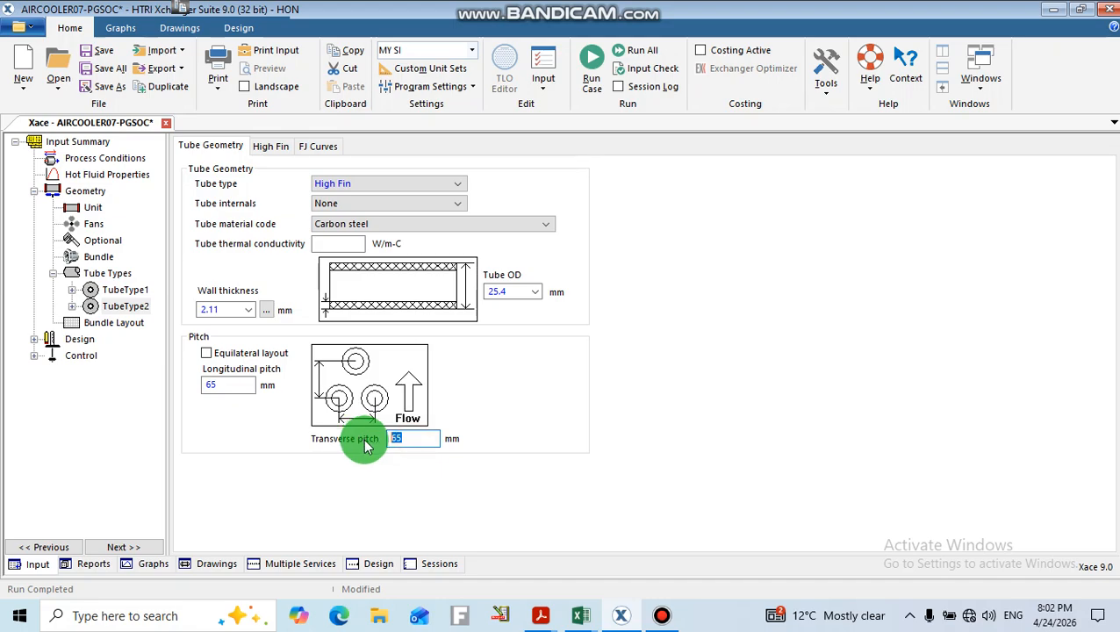
type("1")
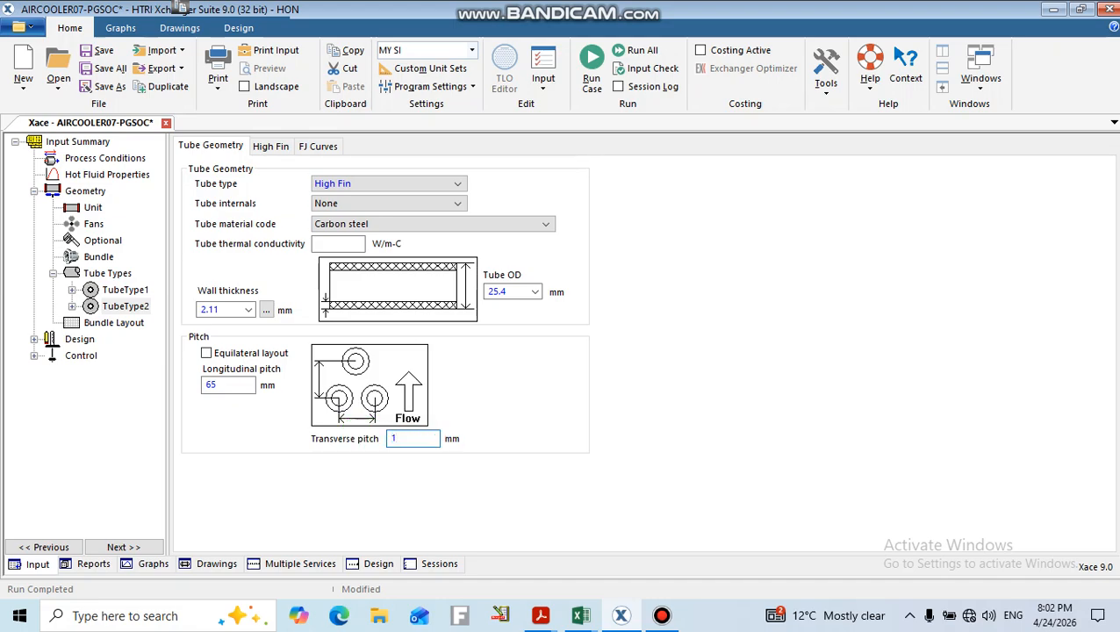
type("20")
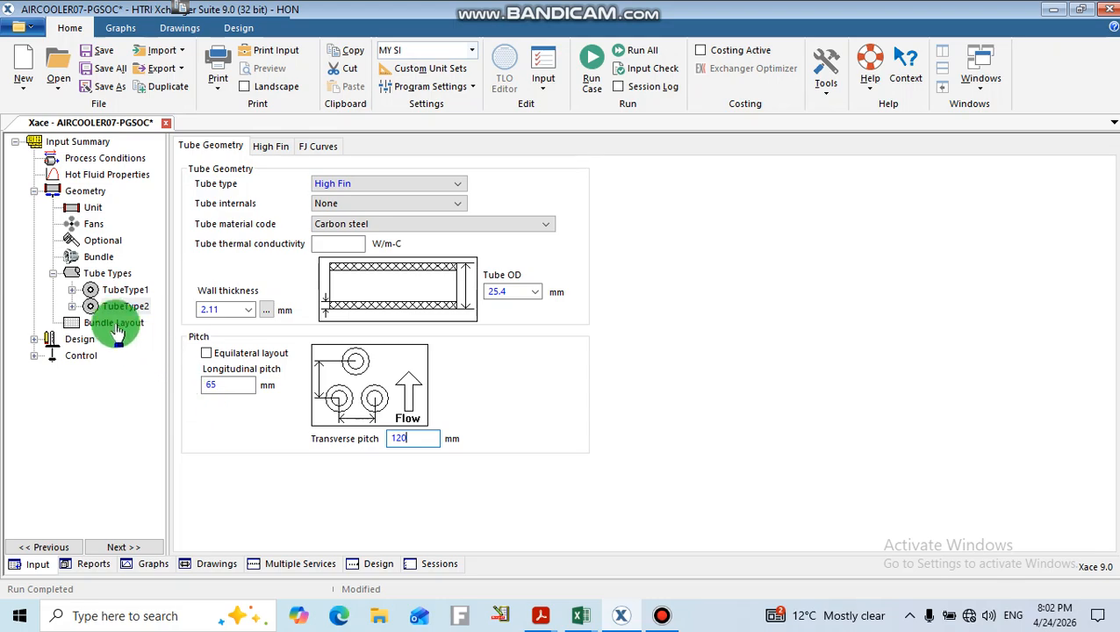
Assign TubeType2 to the third tube row from the top in the bundle layout
left_click(112, 323)
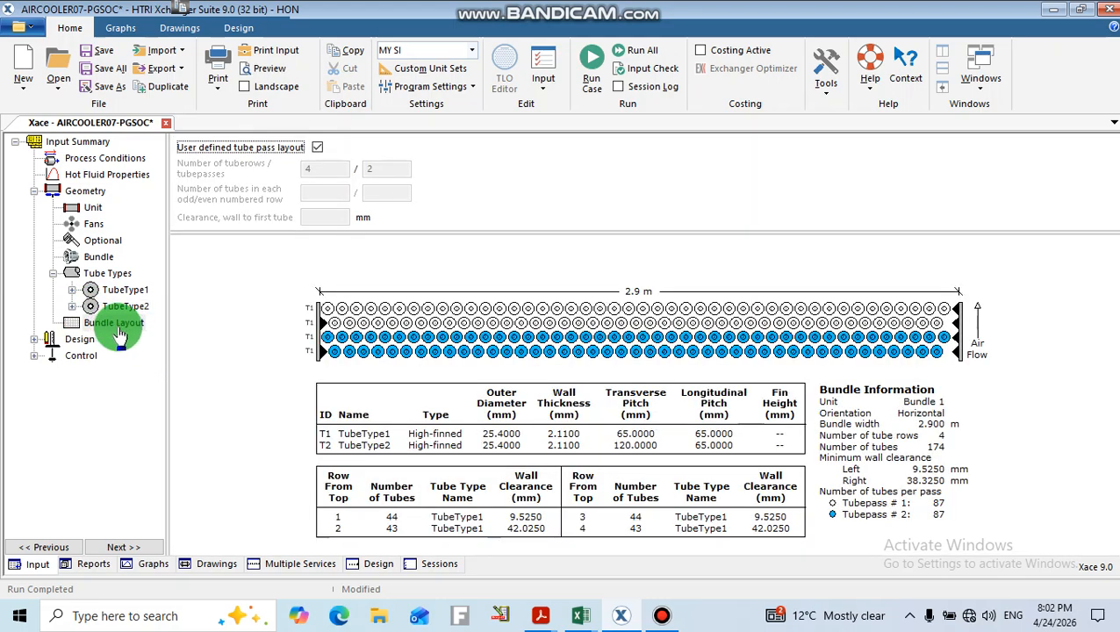
double_click(400, 338)
left_click(418, 314)
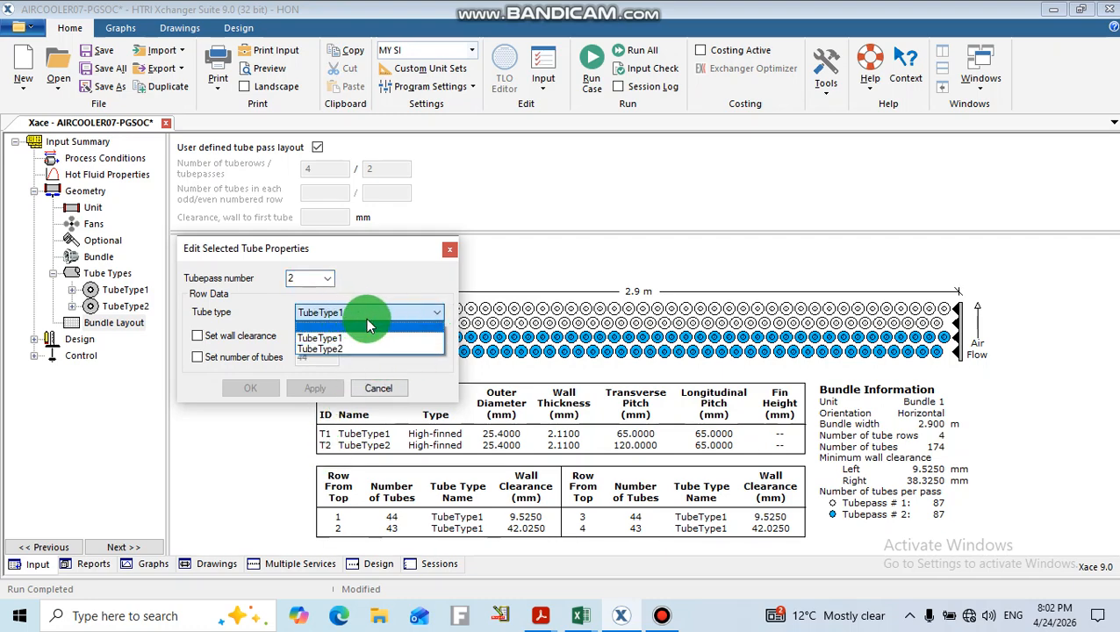
left_click(325, 349)
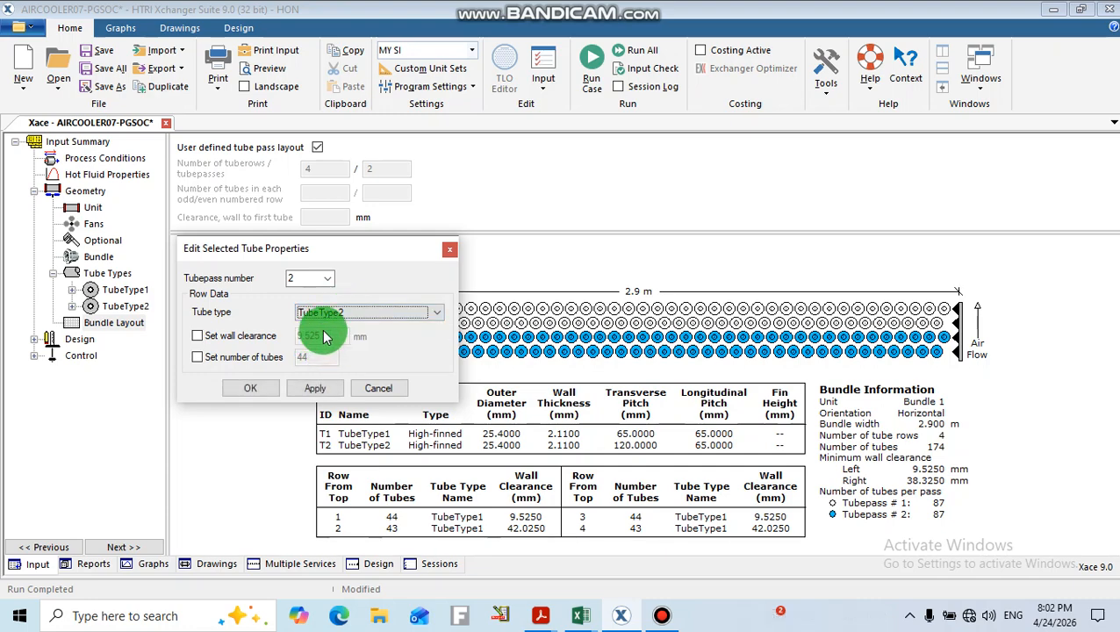
left_click(308, 389)
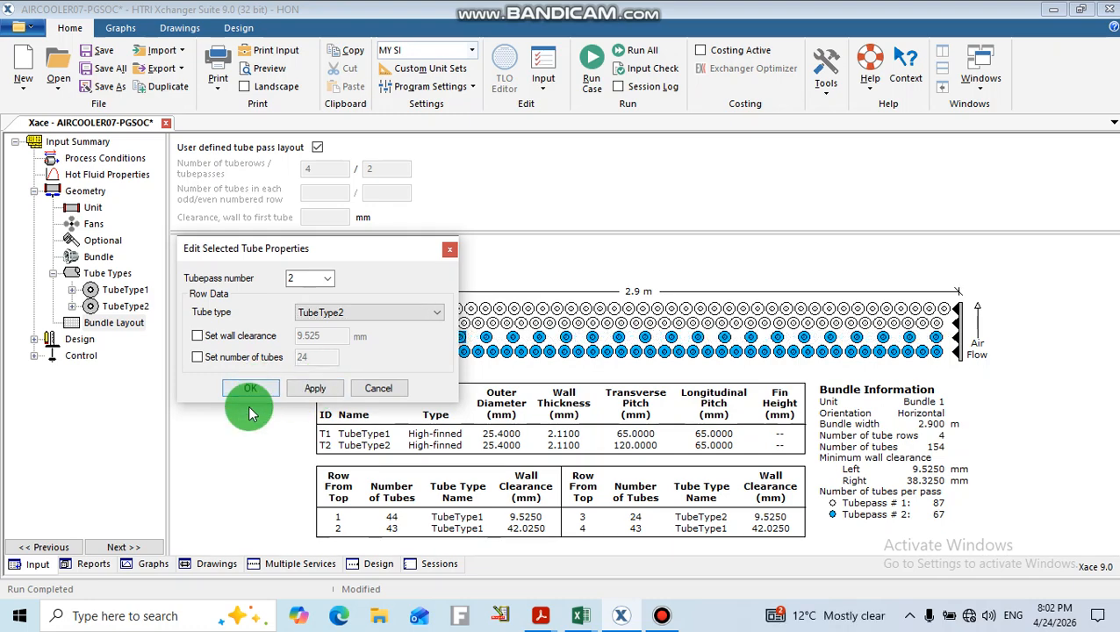
left_click(251, 389)
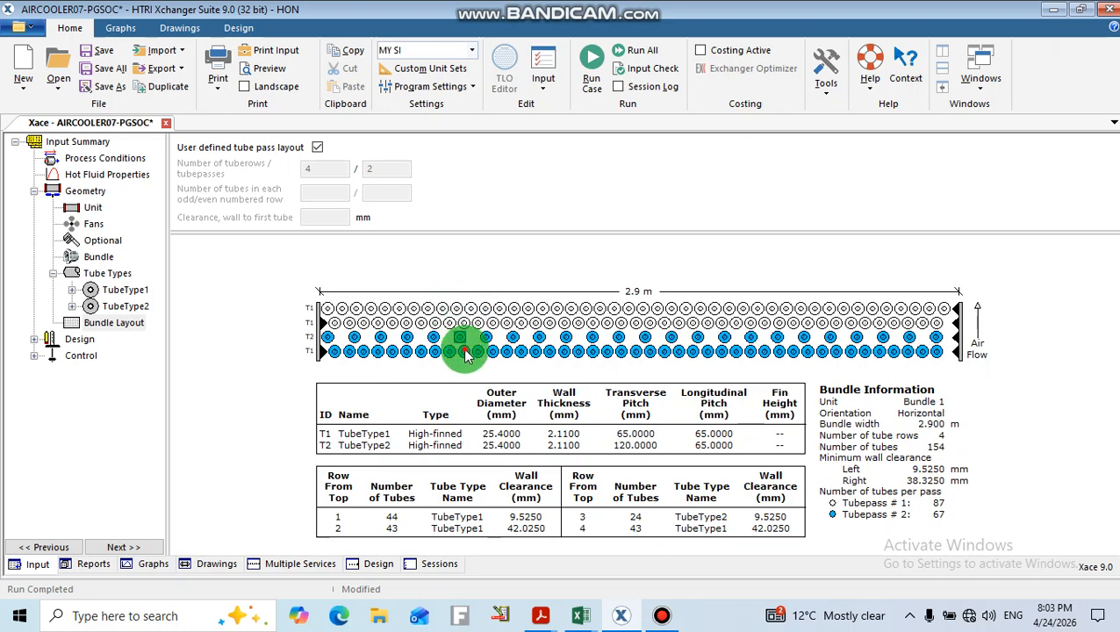
Assign TubeType2 to the fourth tube row from the top in the bundle layout
double_click(466, 352)
left_click(356, 314)
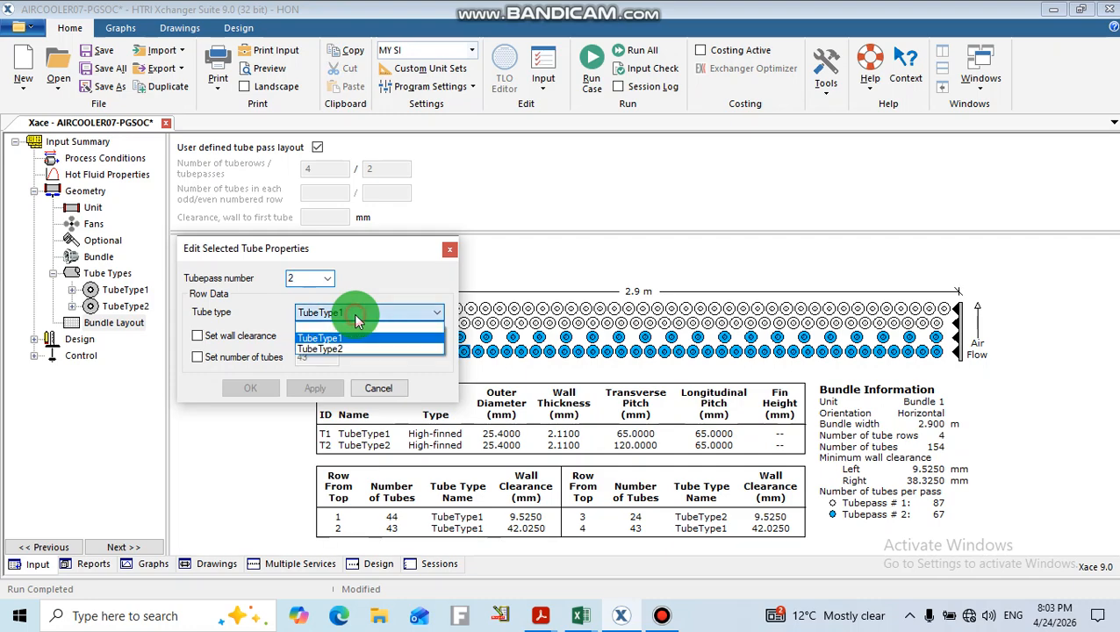
left_click(340, 351)
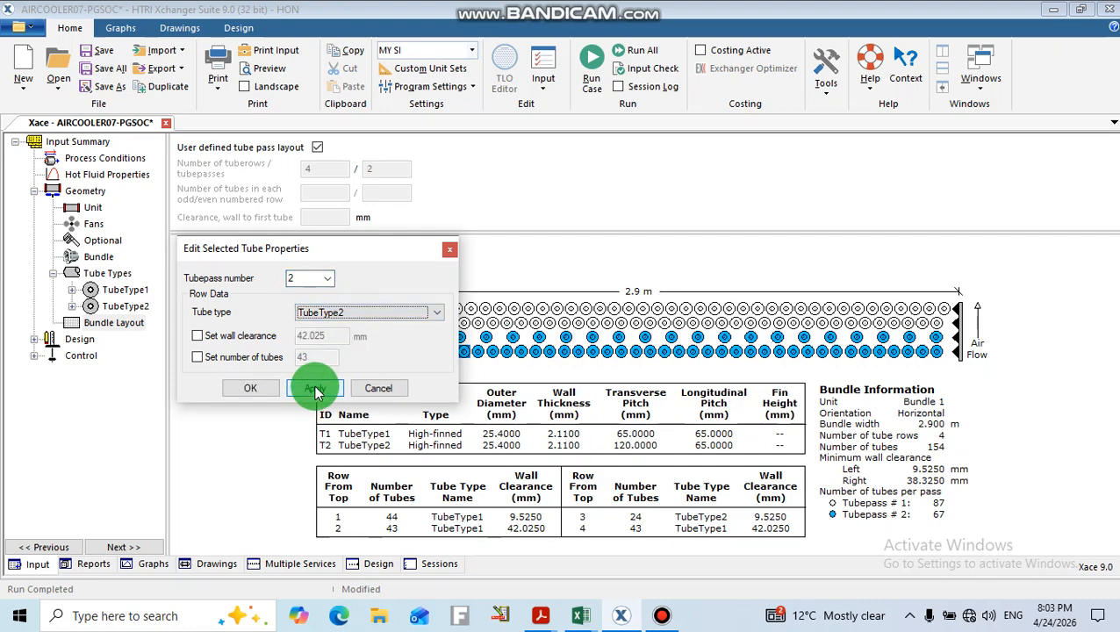
left_click(312, 388)
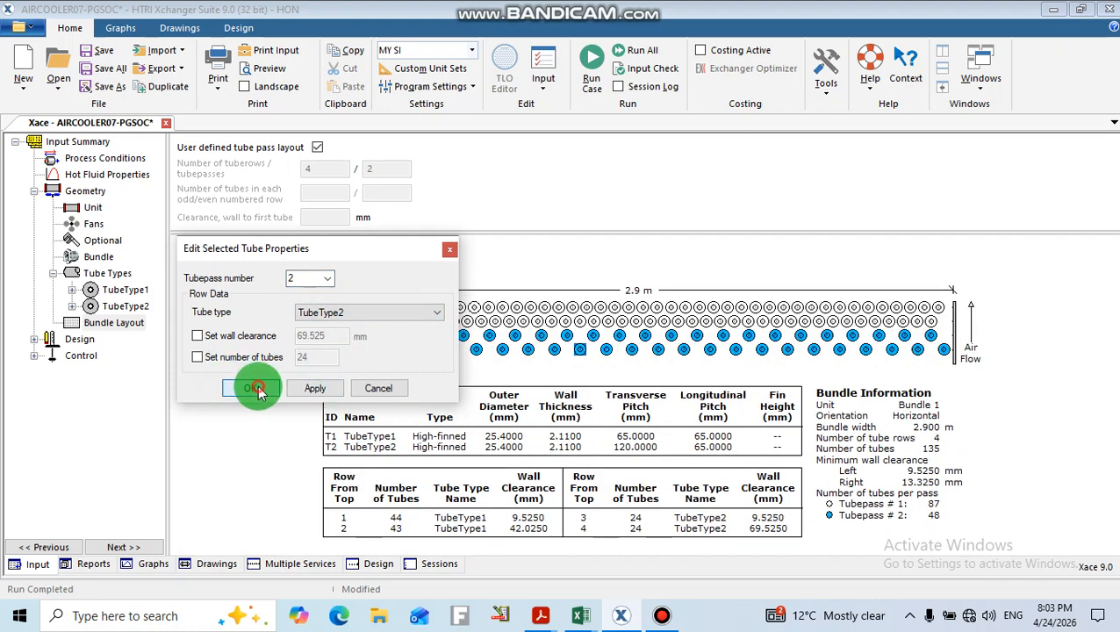
left_click(254, 388)
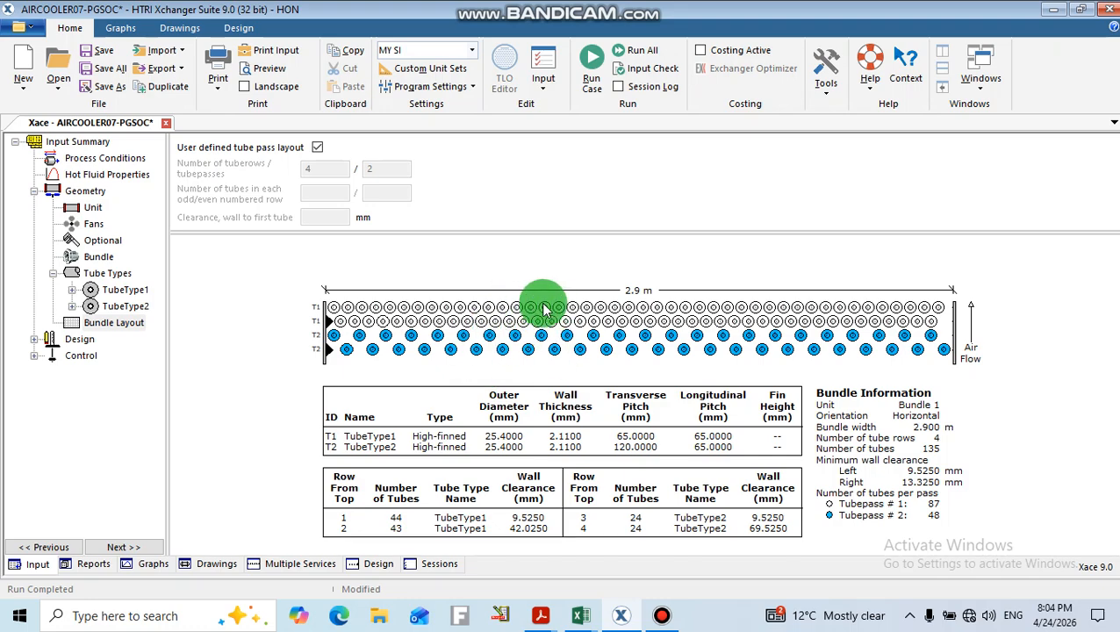
Run the case and examine the condensate regime along the tubes in the Tubeside Monitor report
left_click(589, 67)
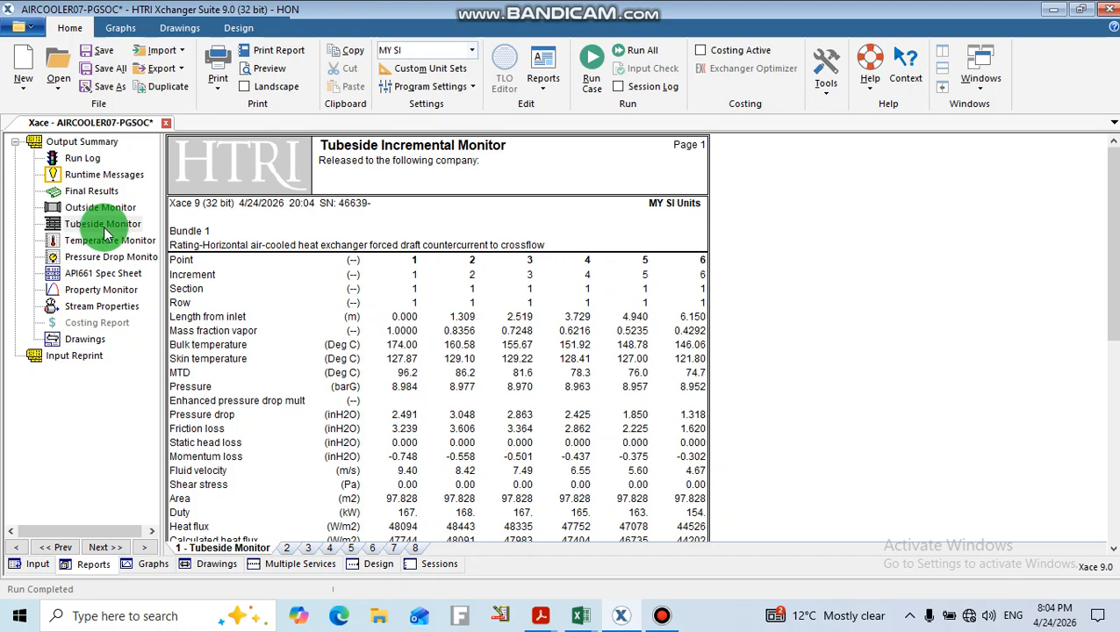
scroll(437, 355, "down", 4)
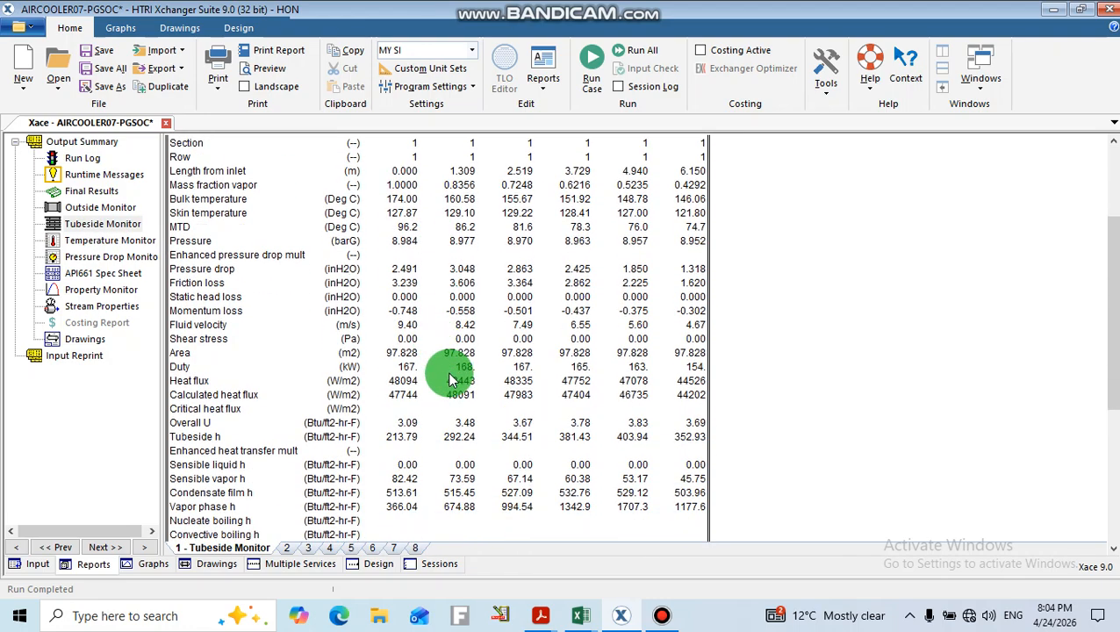
scroll(451, 380, "down", 7)
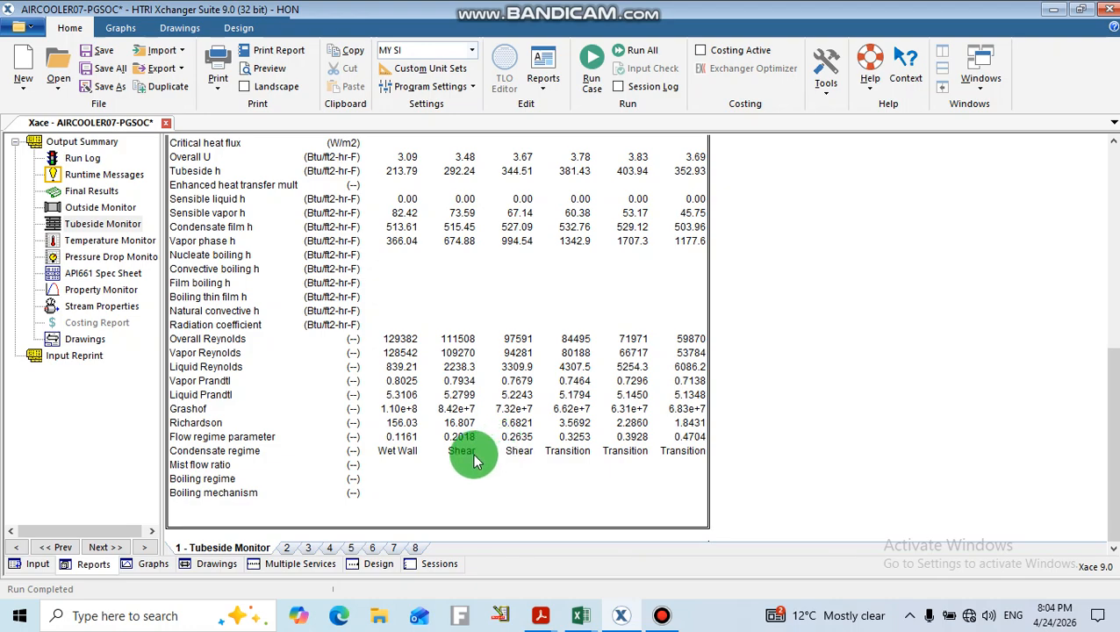
left_click_drag(472, 458, 658, 455)
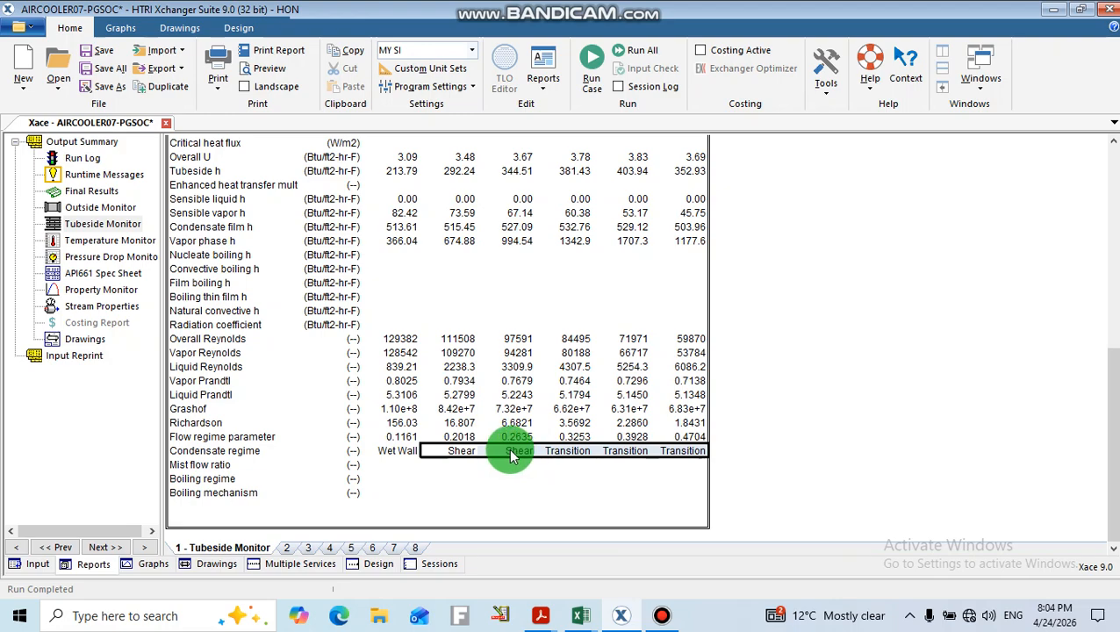
Compare the condensate regime entries on page 1 of the Tubeside Monitor report with those for points 37 to 42 on page 7
left_click(513, 455)
left_click(466, 454)
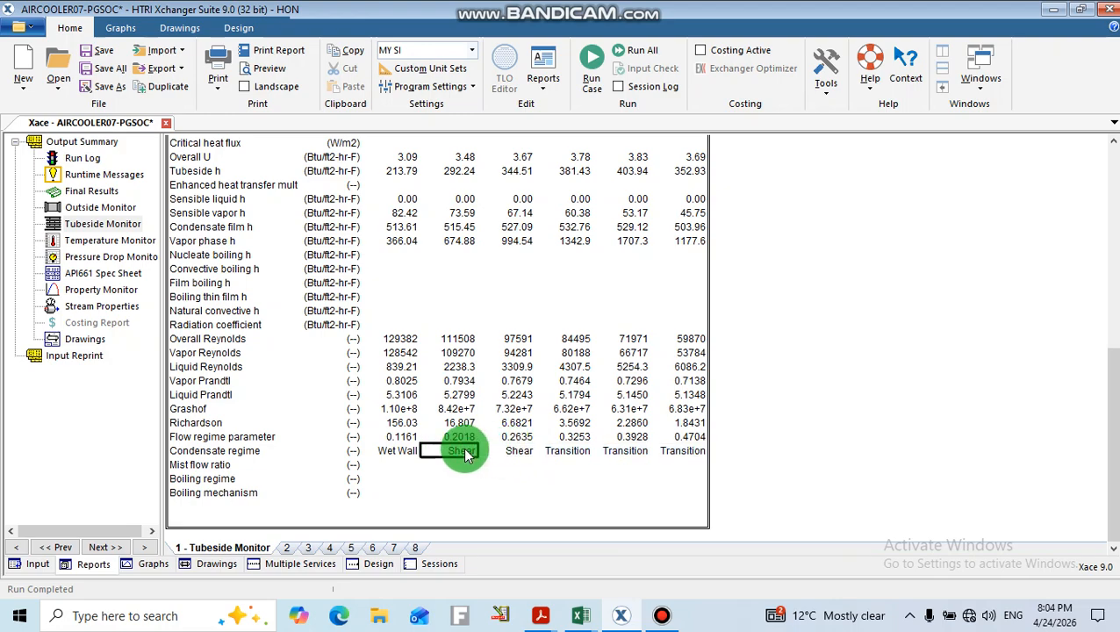
left_click(395, 548)
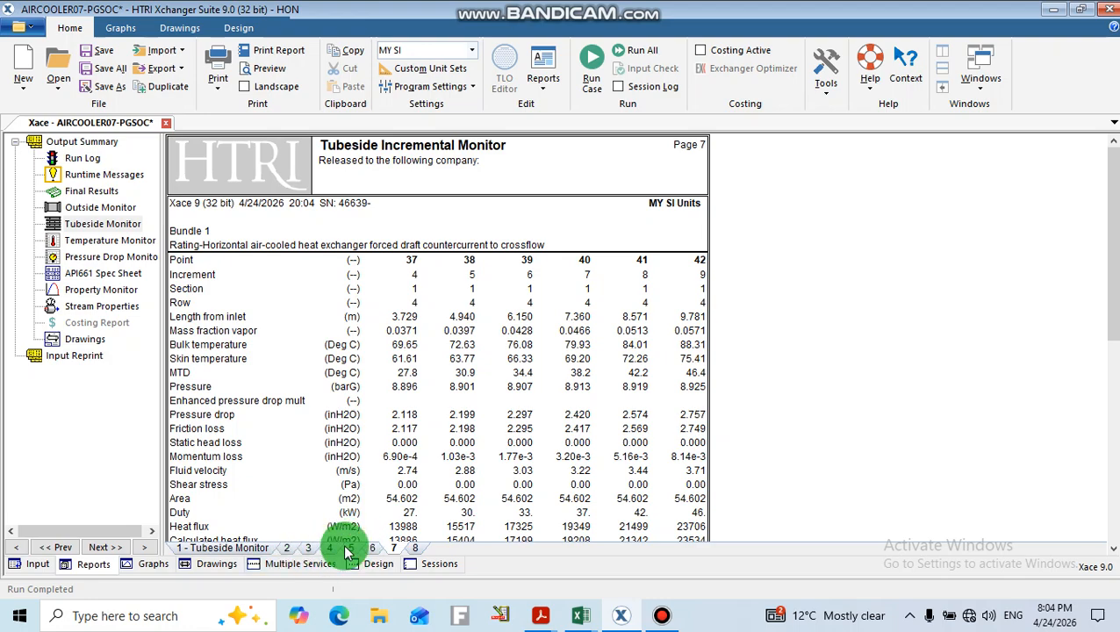
scroll(457, 471, "down", 10)
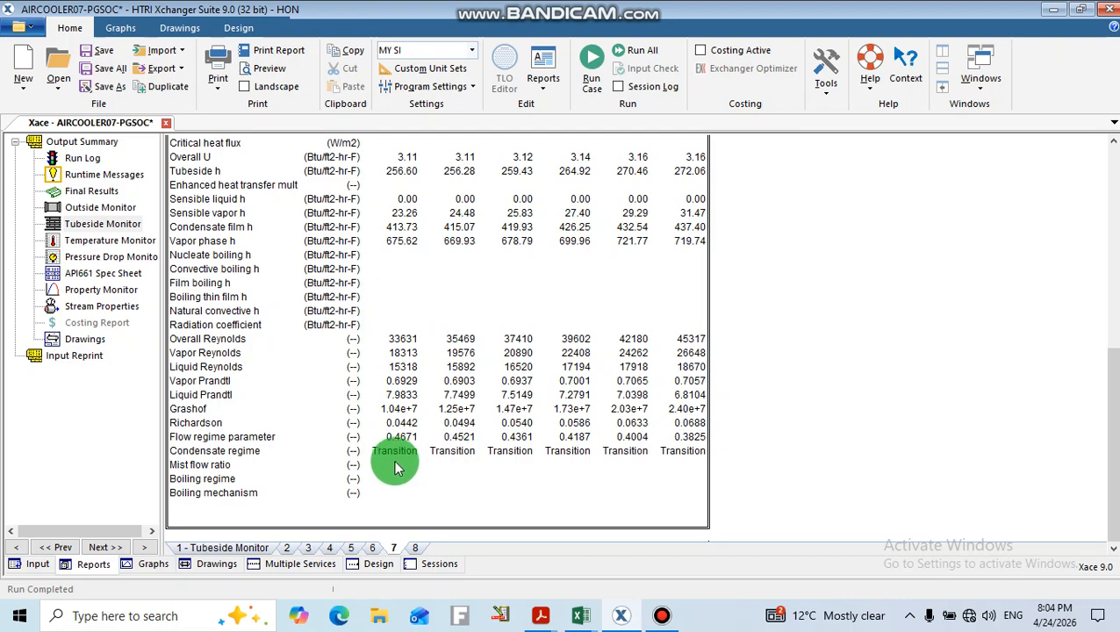
left_click_drag(393, 456, 685, 453)
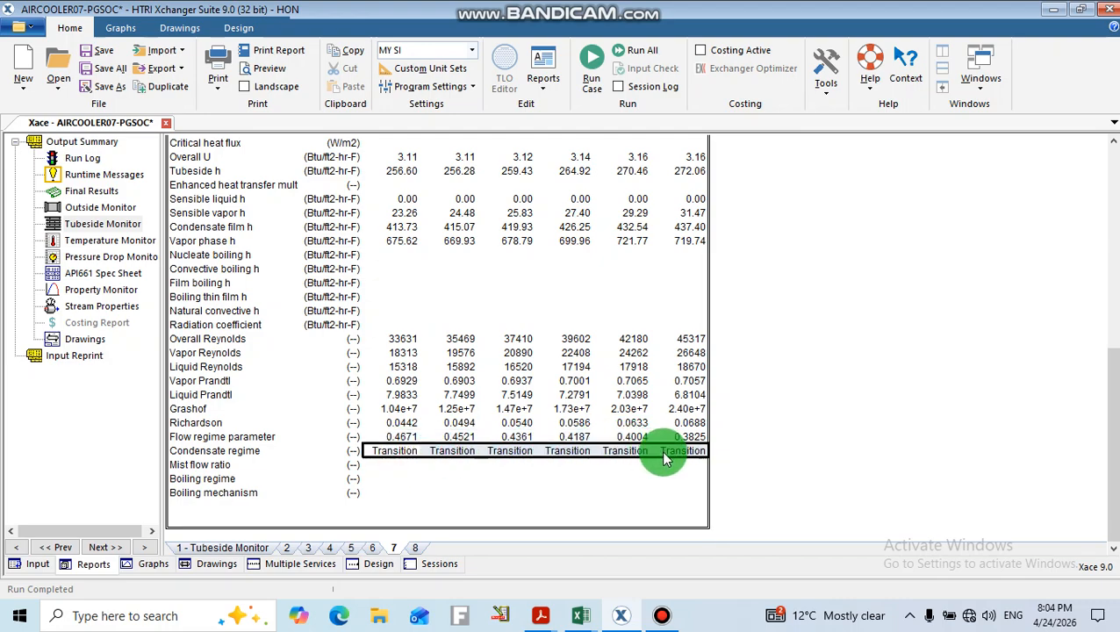
left_click(569, 452)
left_click(520, 455)
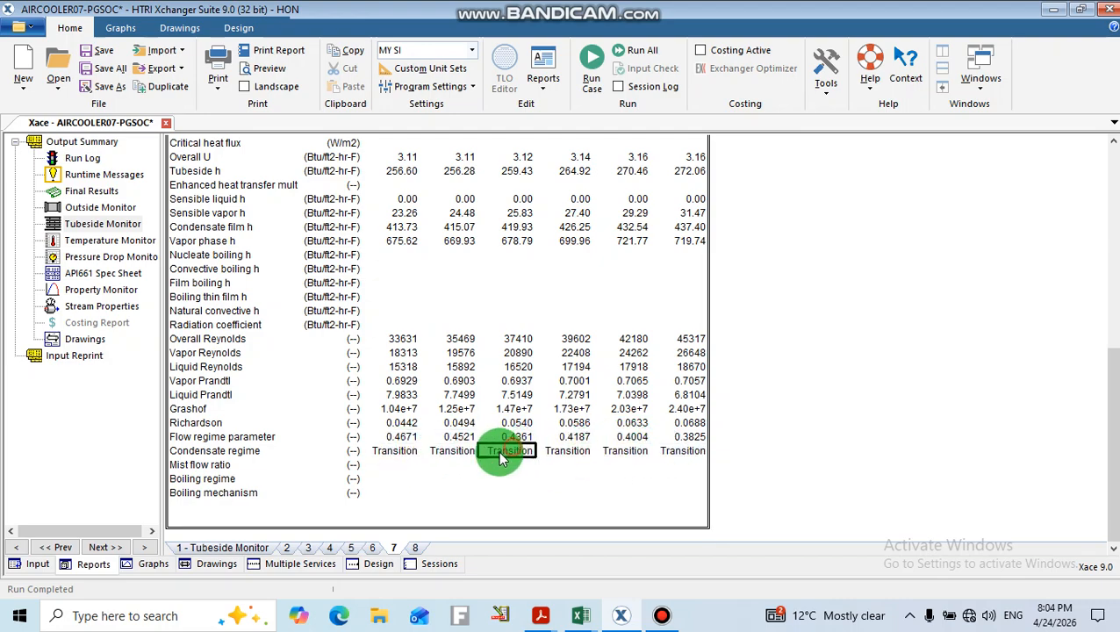
left_click(435, 452)
left_click(399, 452)
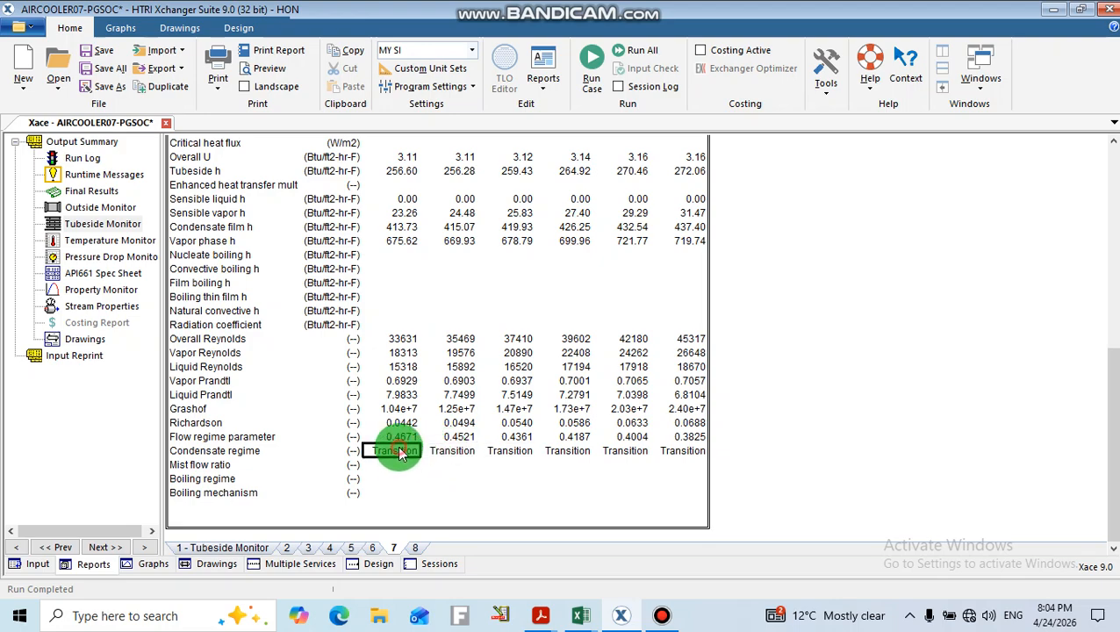